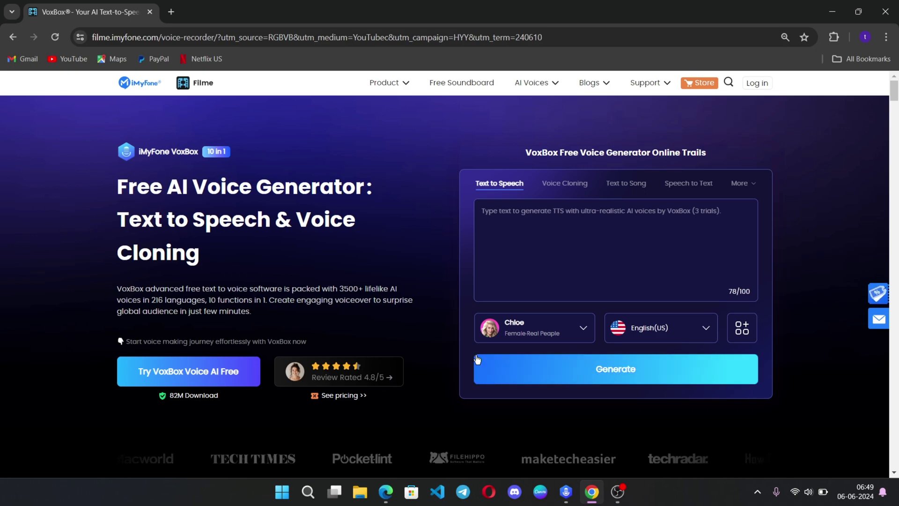
scroll(396, 415, down, 2)
scroll(365, 379, down, 4)
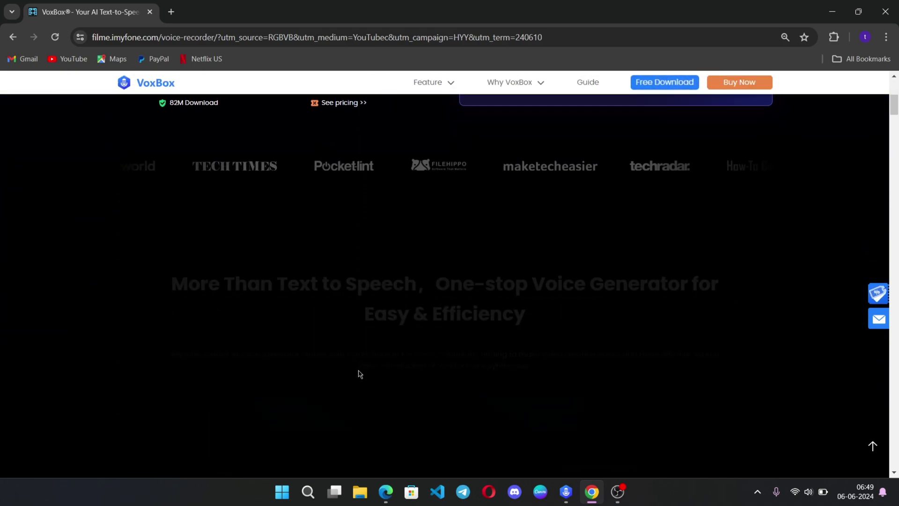
scroll(360, 374, down, 2)
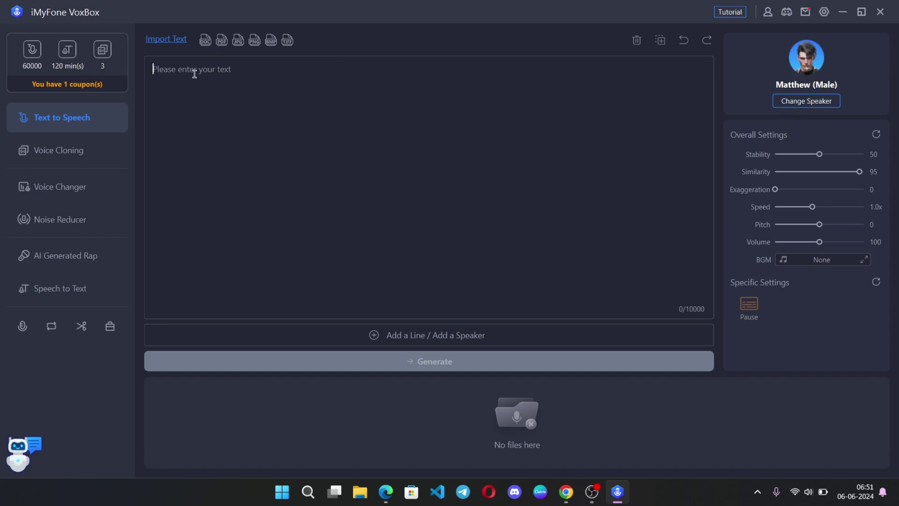
text(Hello everyone and welcome back)
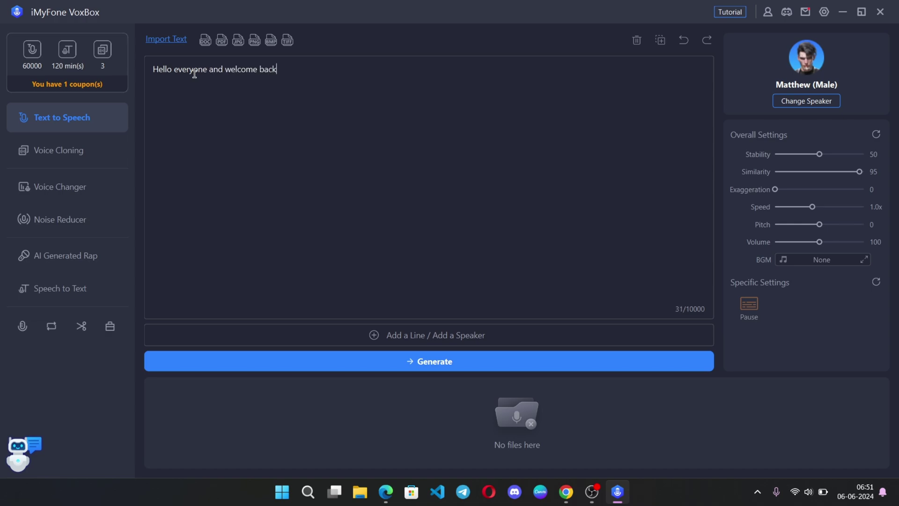
text( to my Channel. Thanks for w)
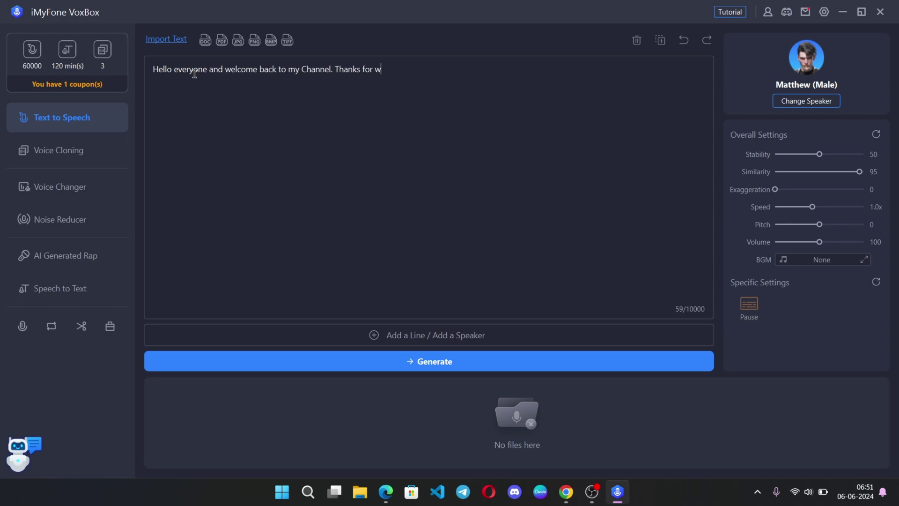
text(atching. also subscribe.)
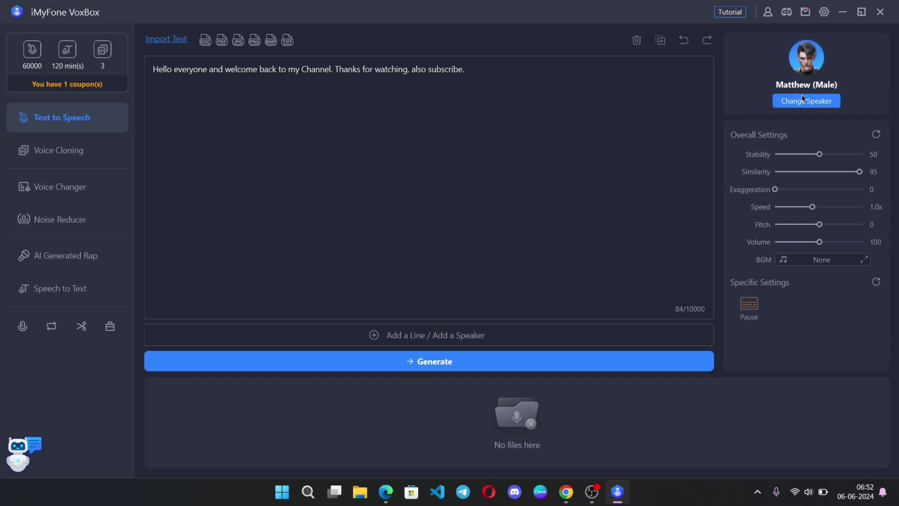
Open the speaker library and preview the Edward, Jane and Daisy voice samples.
click(805, 101)
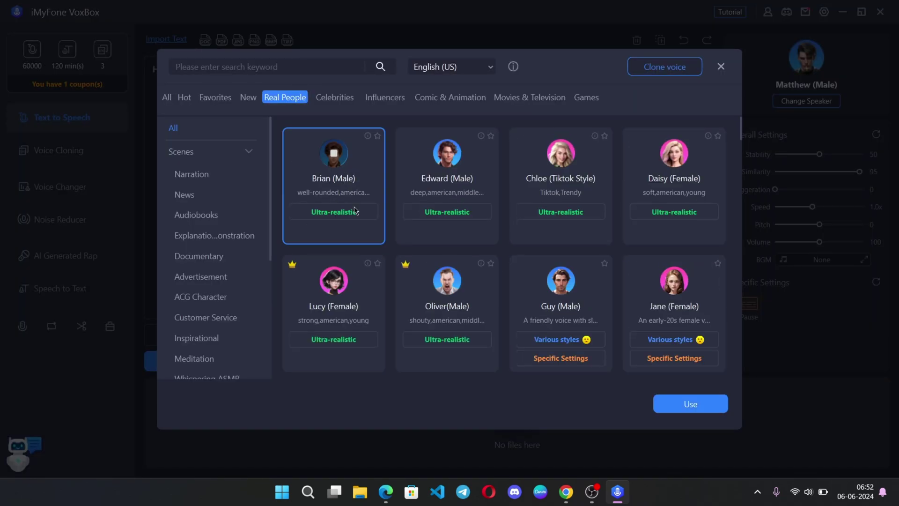
mouse_move(447, 186)
click(448, 156)
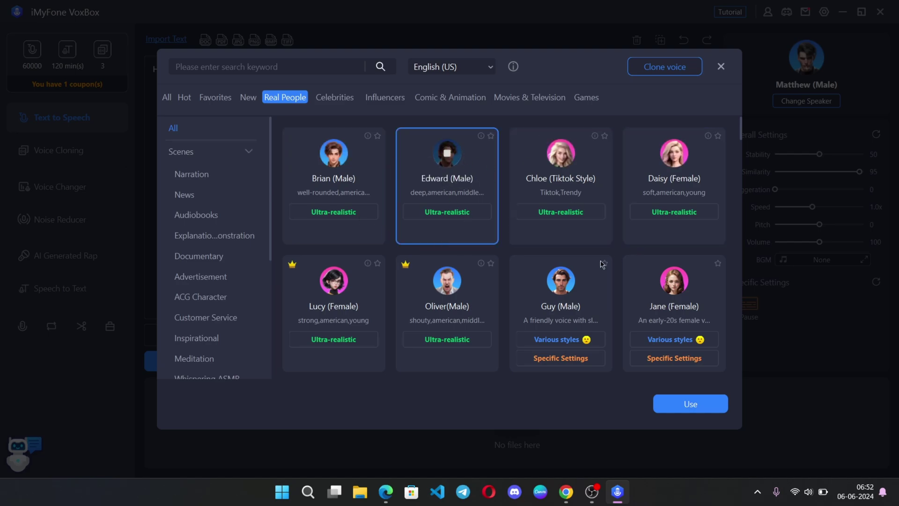
click(676, 283)
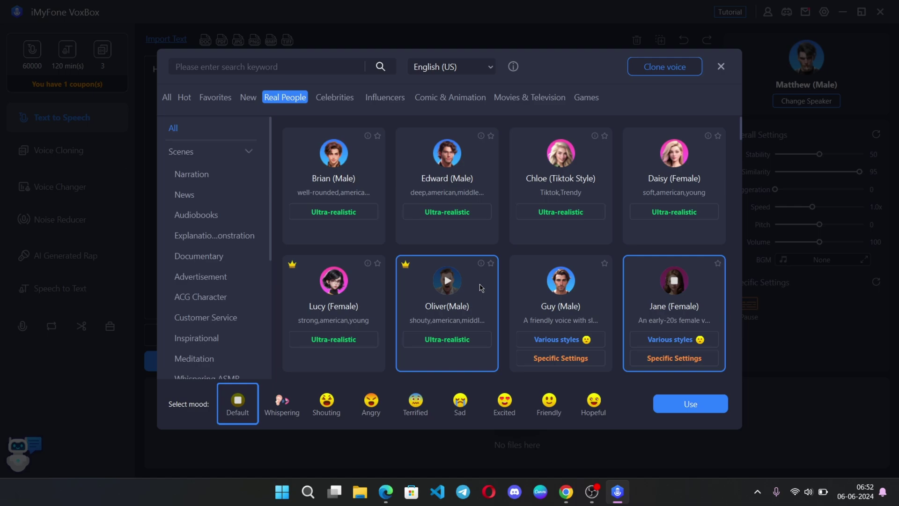
click(674, 179)
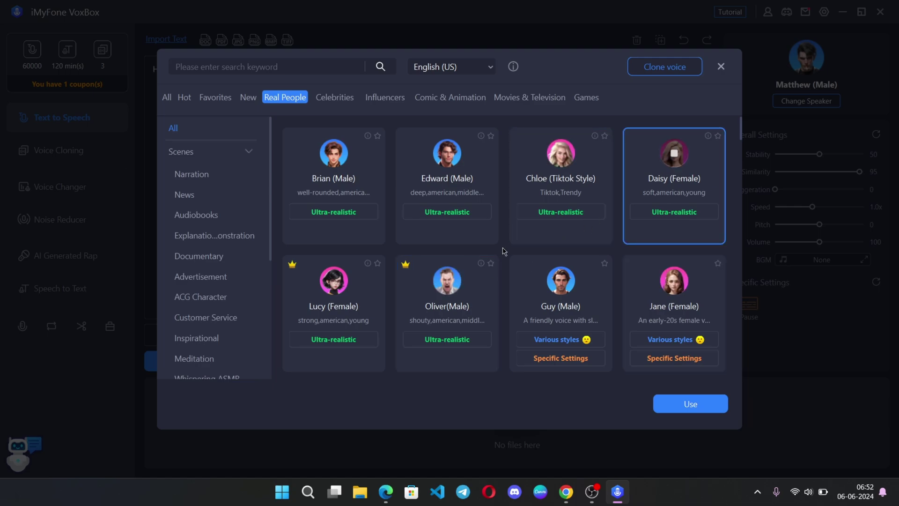
scroll(503, 250, down, 1)
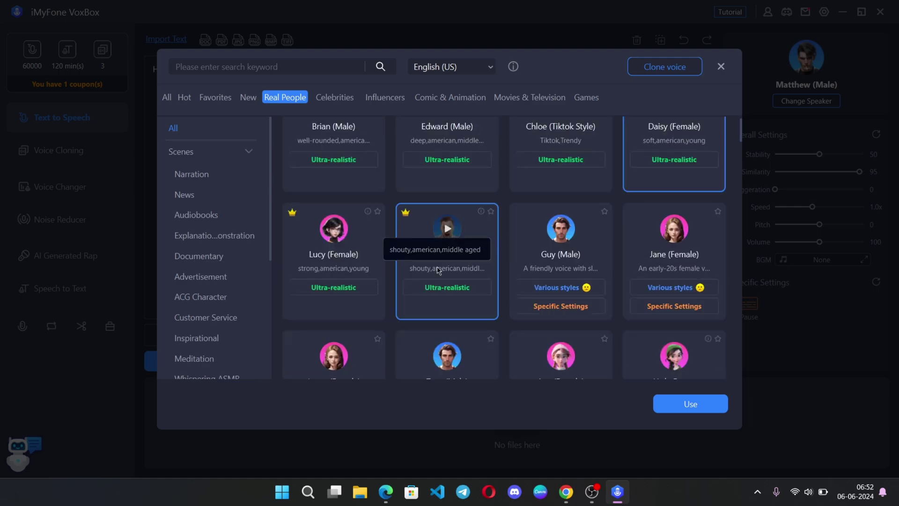
scroll(437, 270, down, 1)
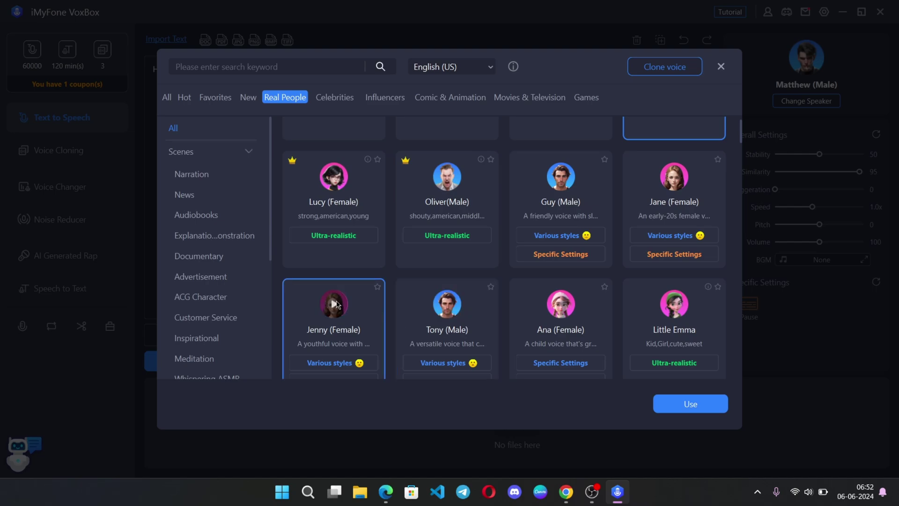
Browse the Influencer, Comic and Animation, and Movies and TV voices, then check the language list.
click(335, 98)
click(385, 97)
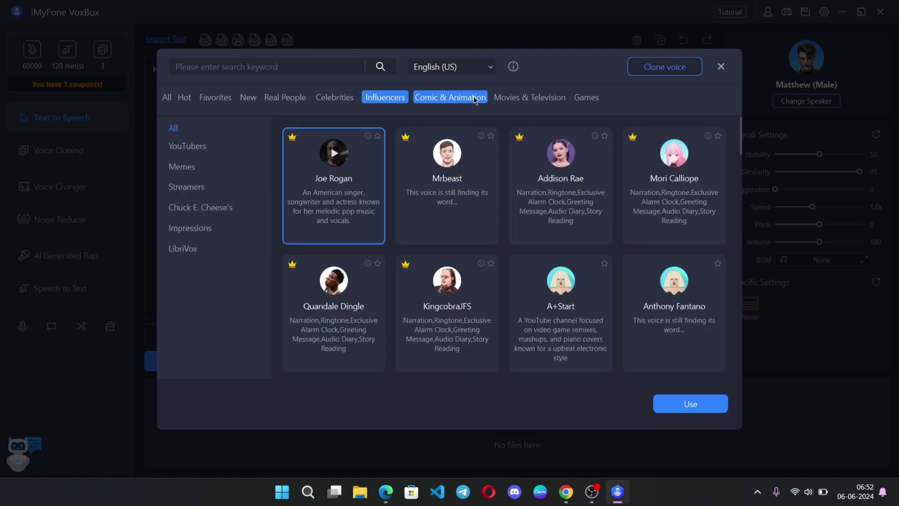
click(450, 97)
click(530, 97)
click(454, 66)
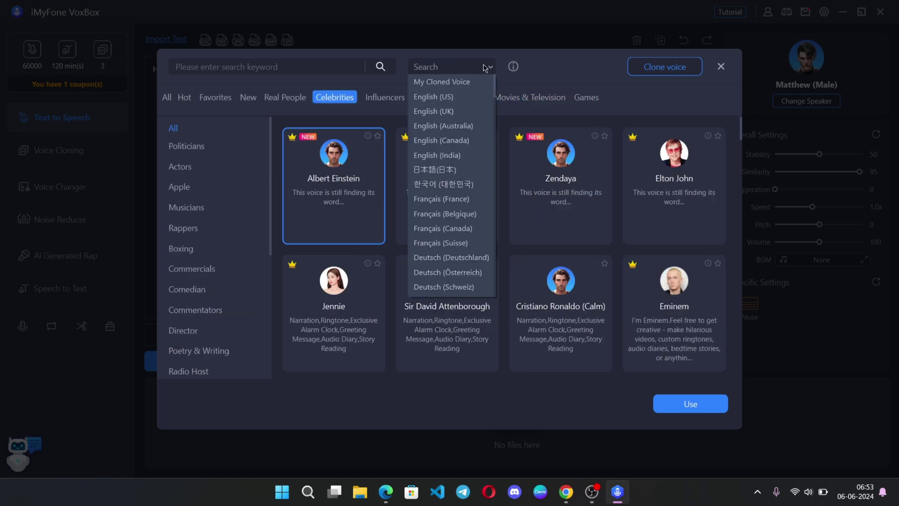
scroll(443, 175, down, 3)
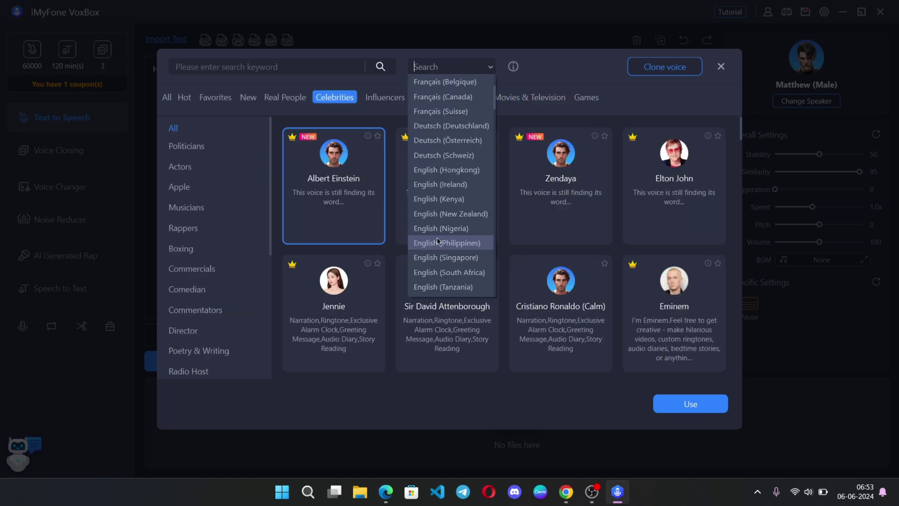
scroll(440, 211, down, 3)
scroll(450, 239, down, 2)
scroll(453, 246, down, 2)
scroll(455, 156, up, 3)
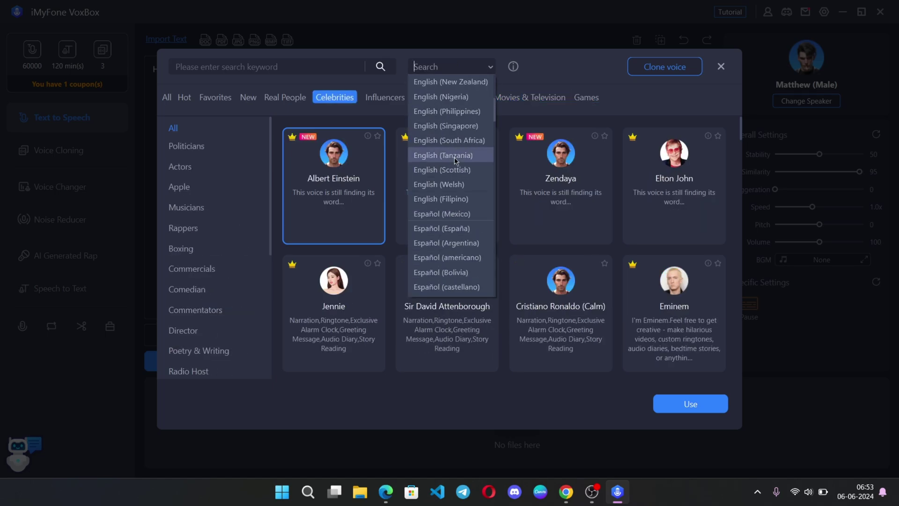
scroll(454, 157, down, 3)
scroll(454, 157, down, 4)
scroll(454, 159, down, 4)
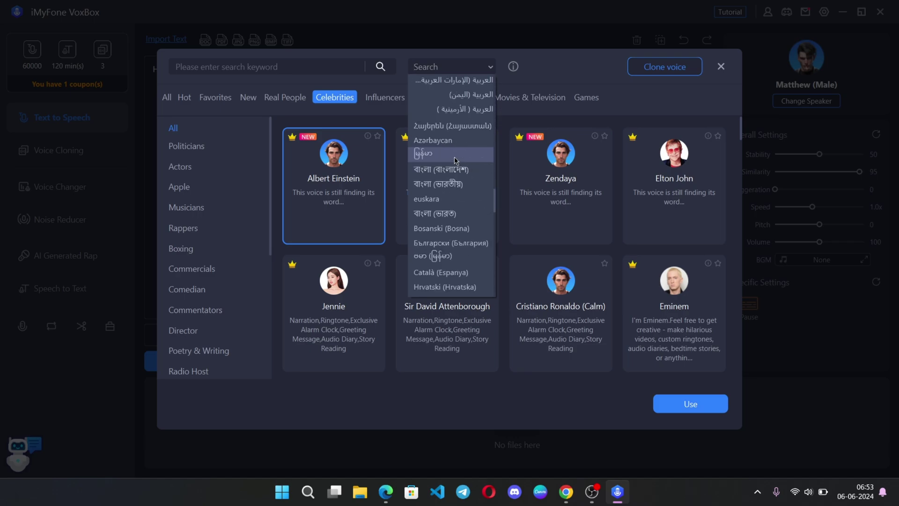
scroll(454, 160, down, 2)
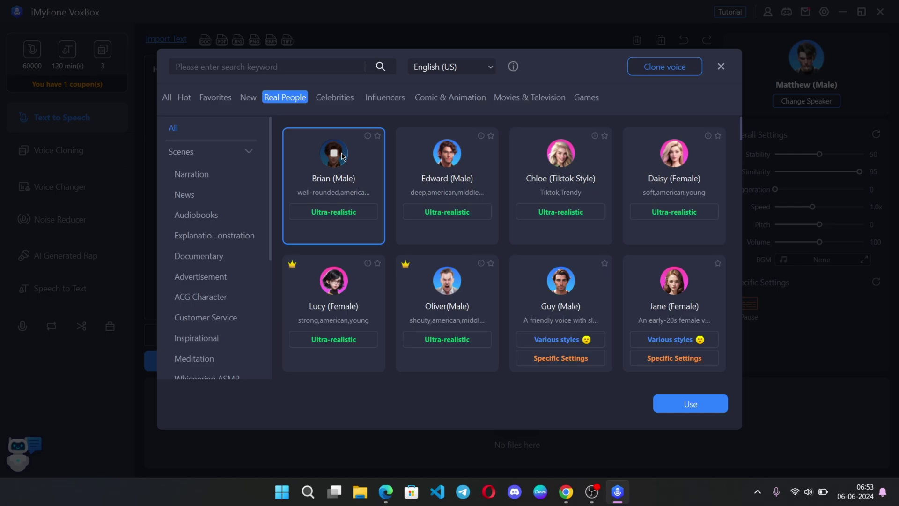
Make Brian (Male) the speaker with Painting Room music and generate the four-second clips.
click(690, 404)
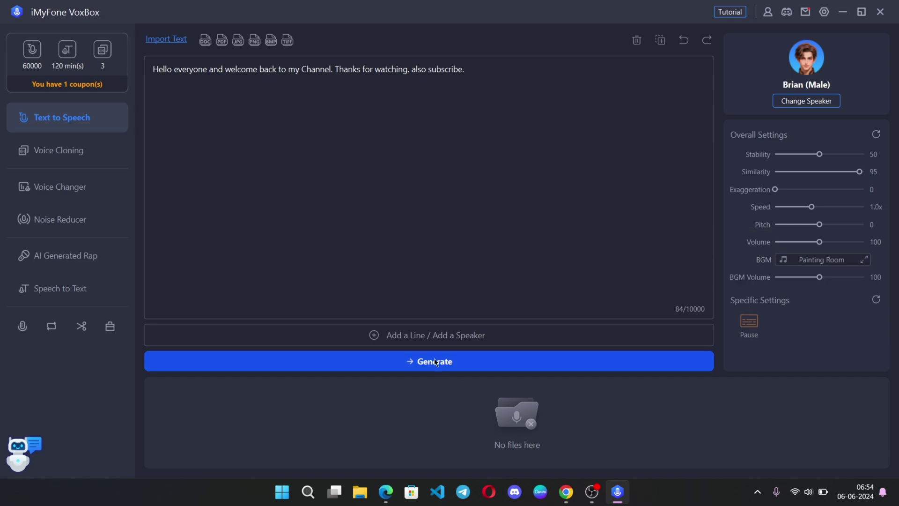
click(435, 361)
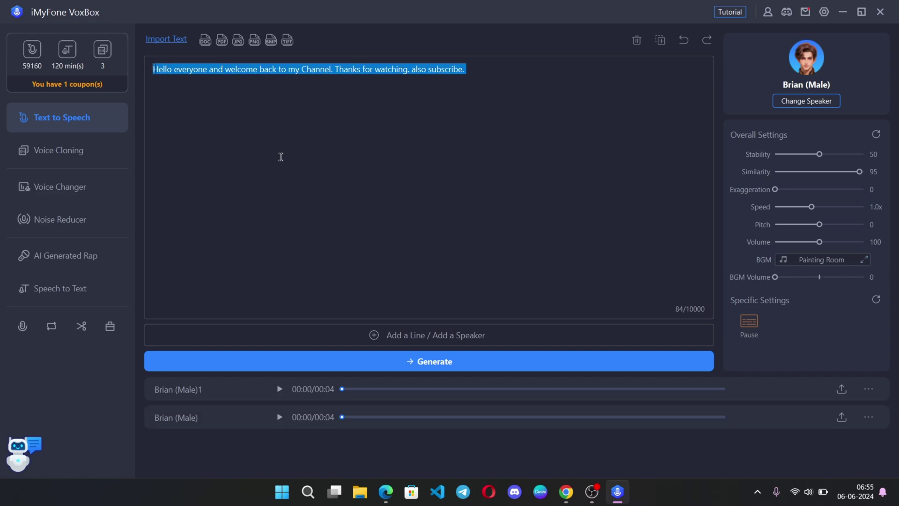
Ask the multi-speaker line editor to write a boy-girl conversation.
click(377, 337)
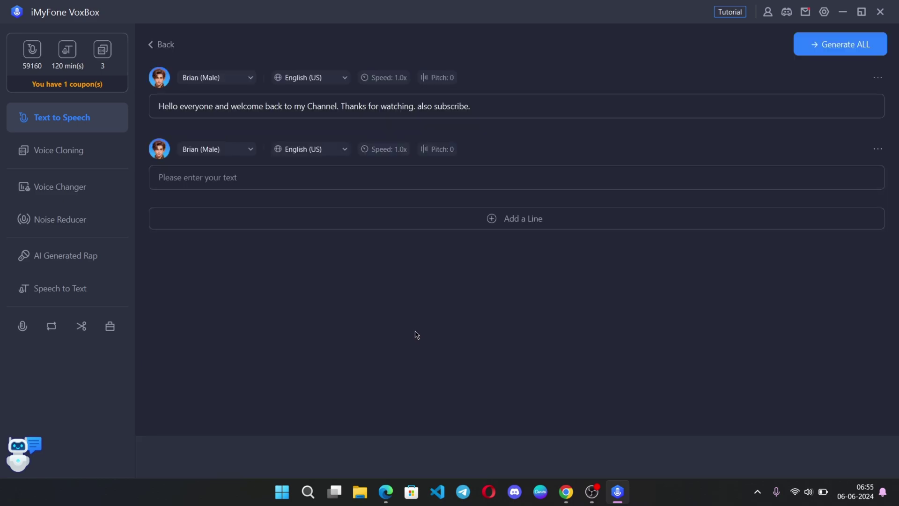
mouse_move(475, 106)
drag(474, 106, 180, 106)
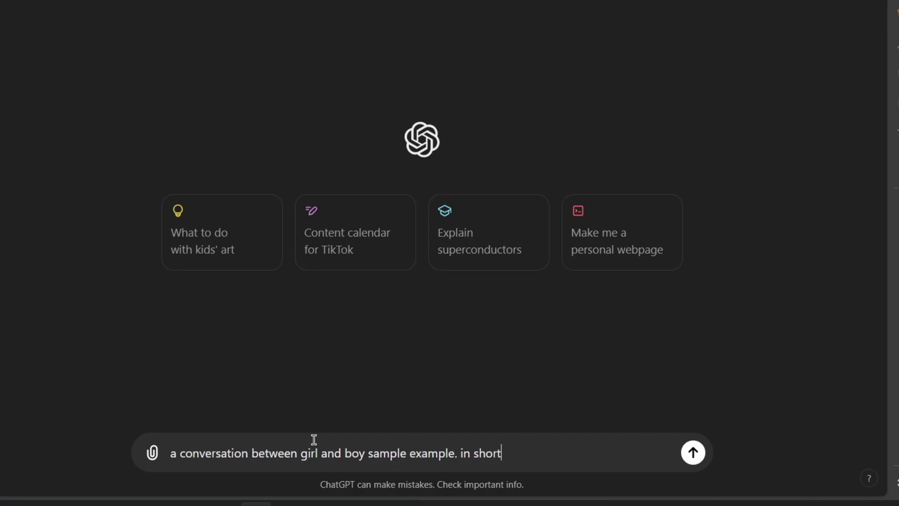
key(Return)
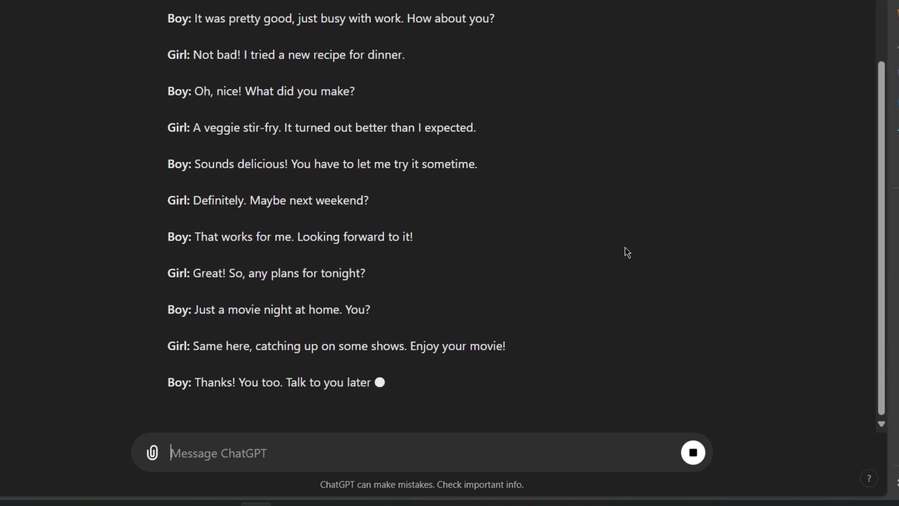
scroll(626, 251, up, 5)
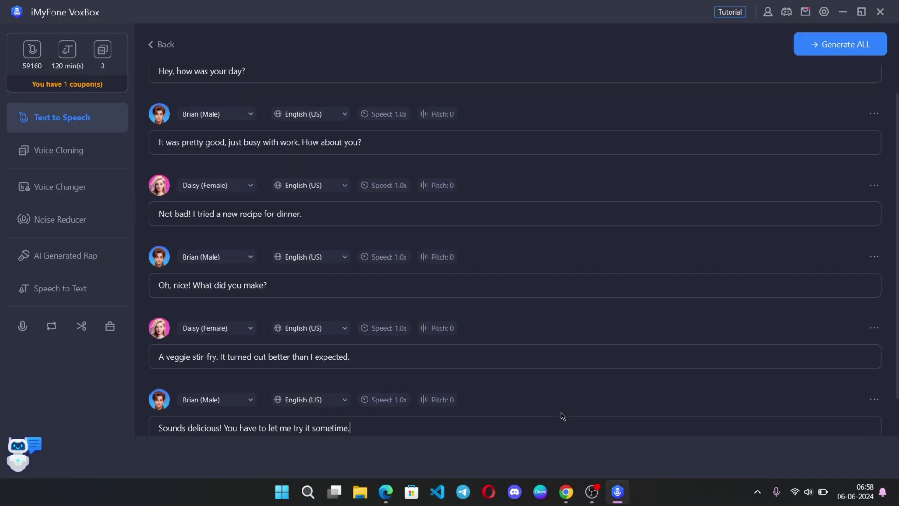
scroll(562, 416, down, 2)
scroll(502, 309, up, 3)
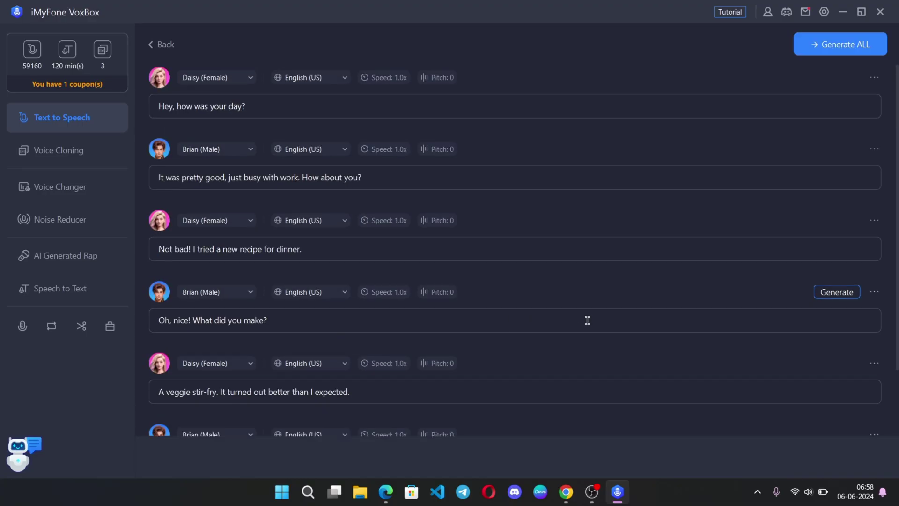
Generate and enhance the six-line Daisy–Brian dialogue, view export settings, then enhance the eight-line dialogue.
click(841, 44)
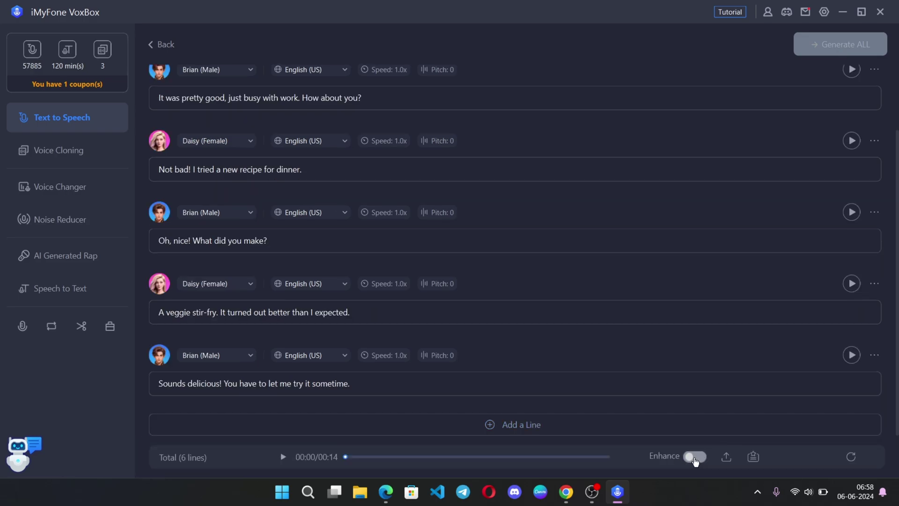
click(692, 457)
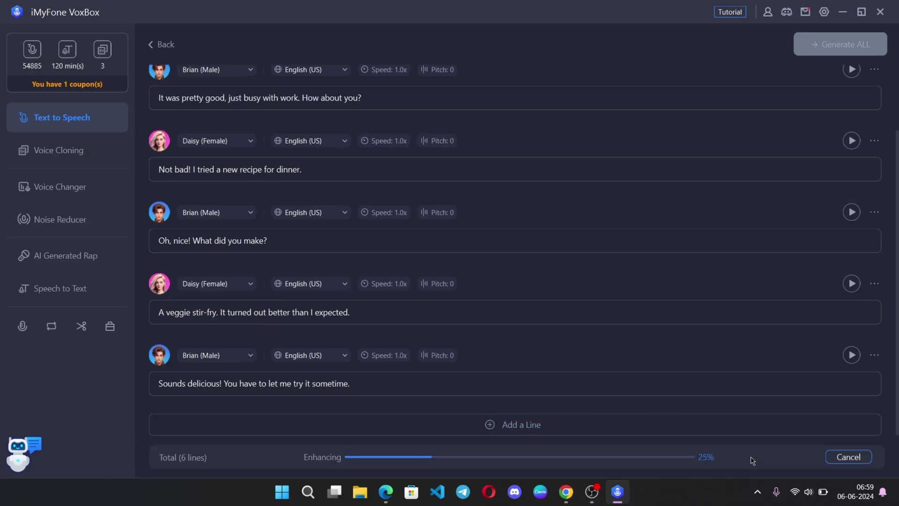
scroll(379, 373, up, 3)
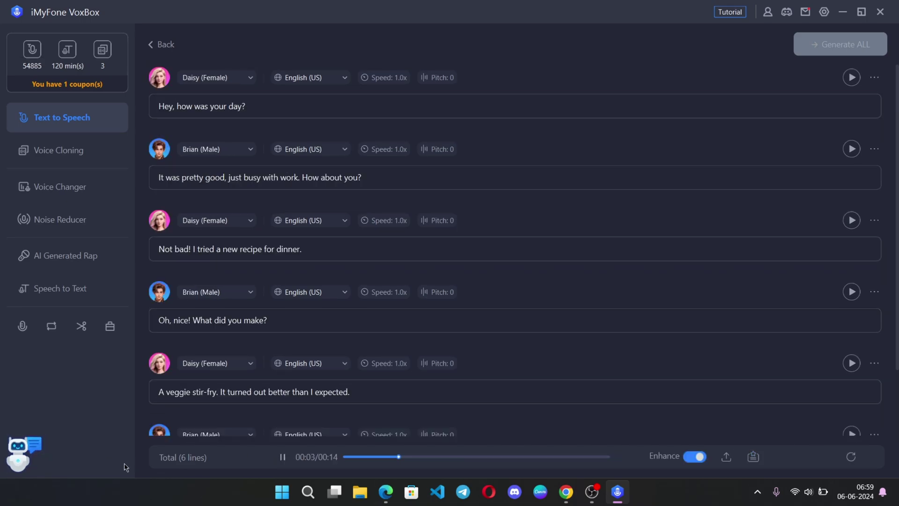
scroll(138, 359, down, 3)
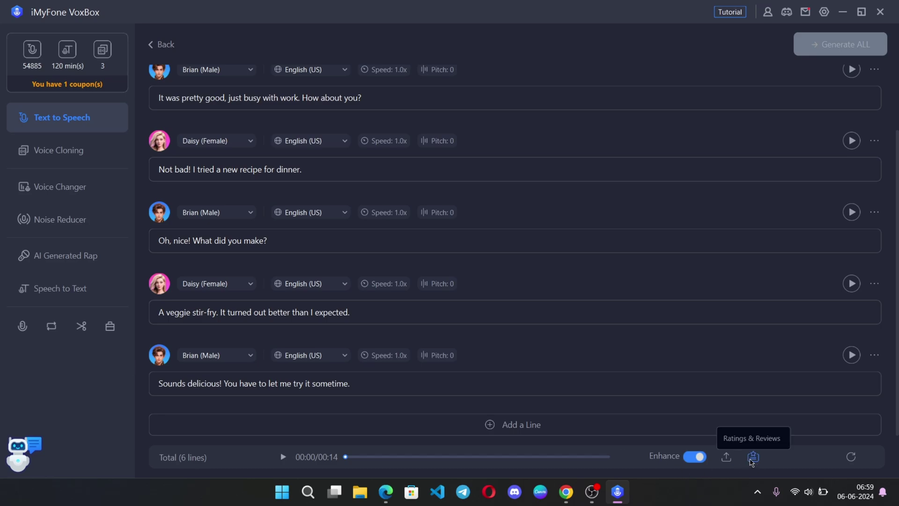
click(727, 456)
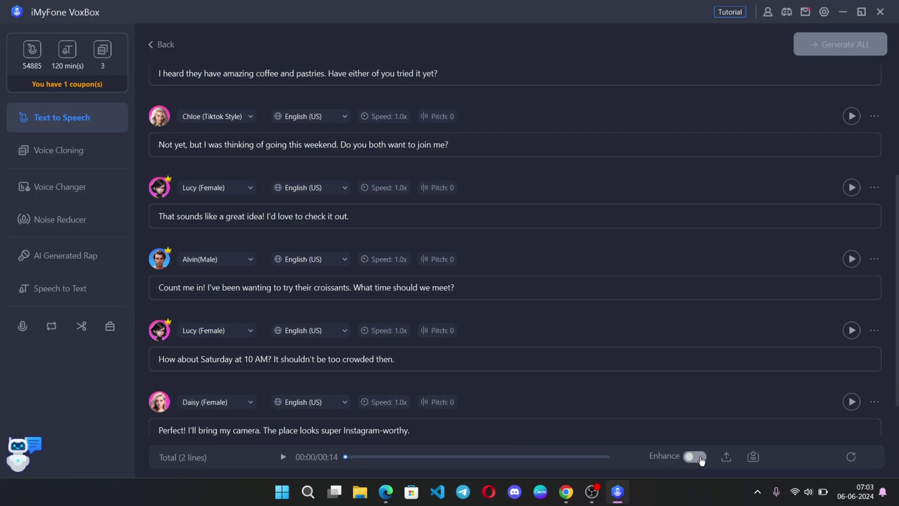
click(699, 458)
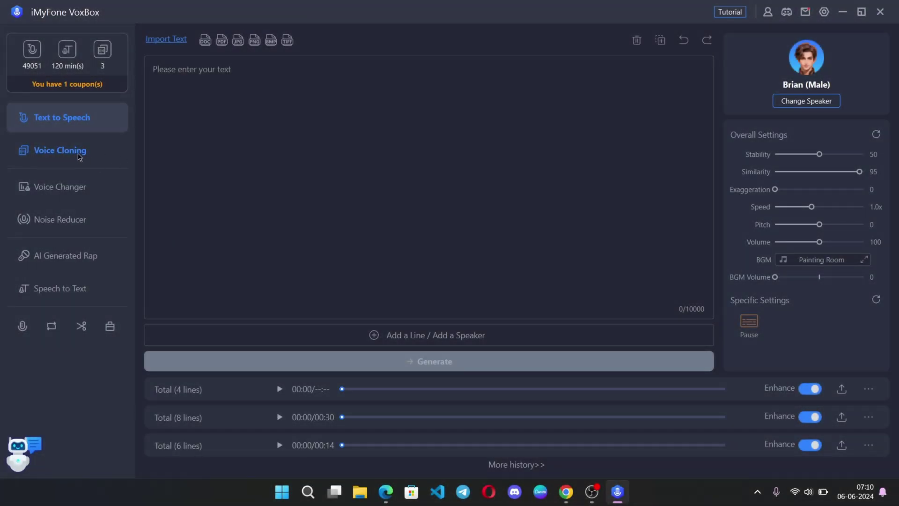
Preview the first AI sample and three original sample voices on the Voice Cloning page.
click(79, 155)
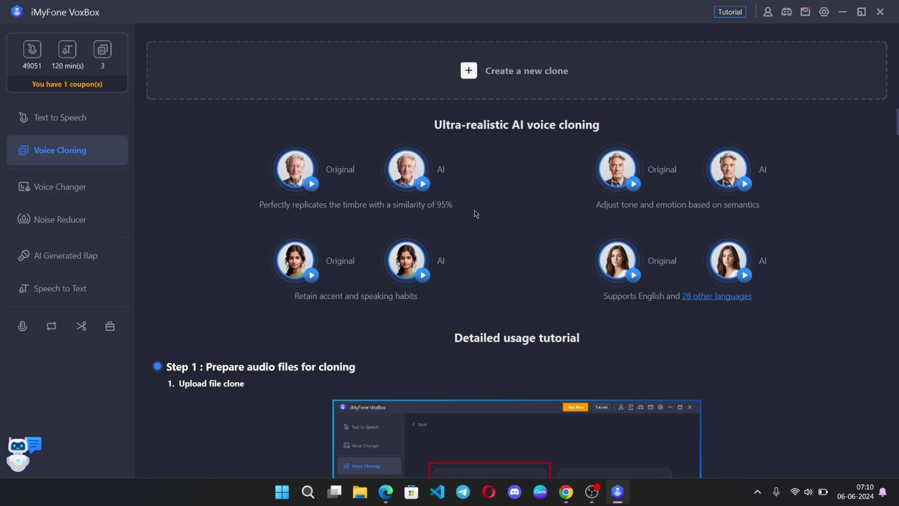
mouse_move(295, 169)
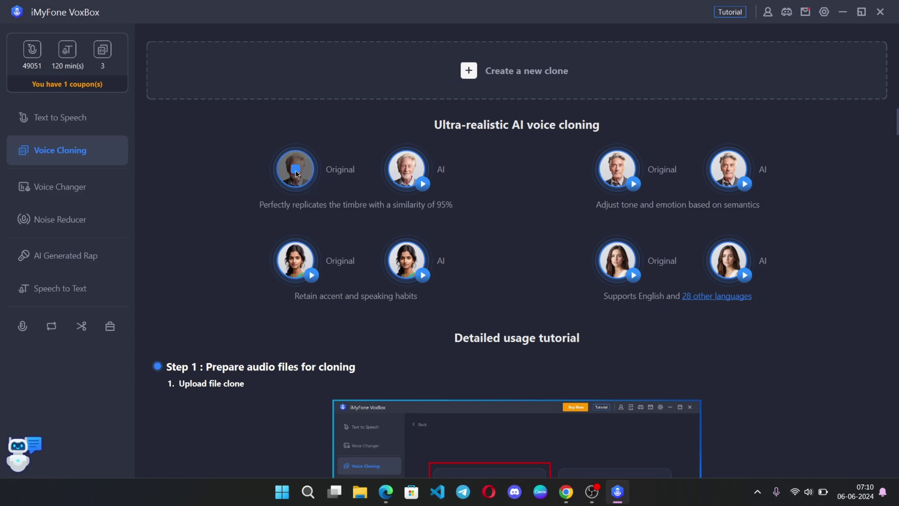
click(406, 173)
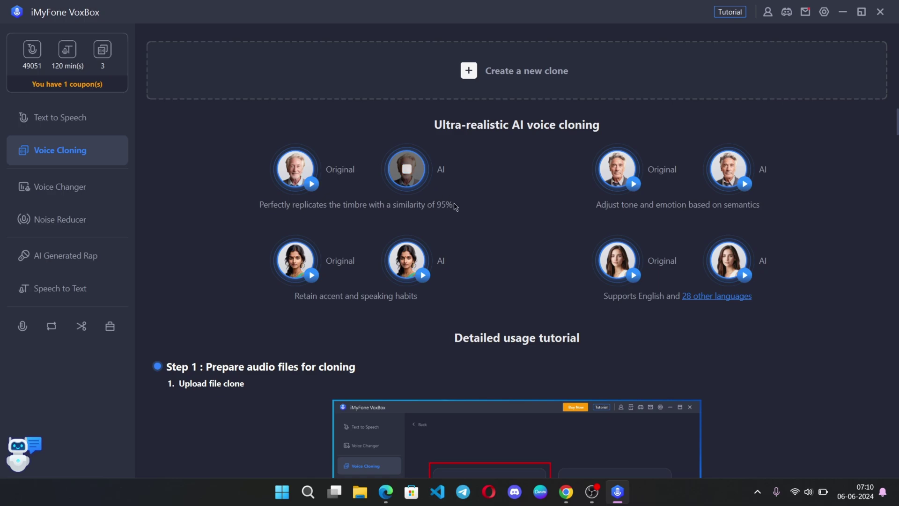
click(611, 168)
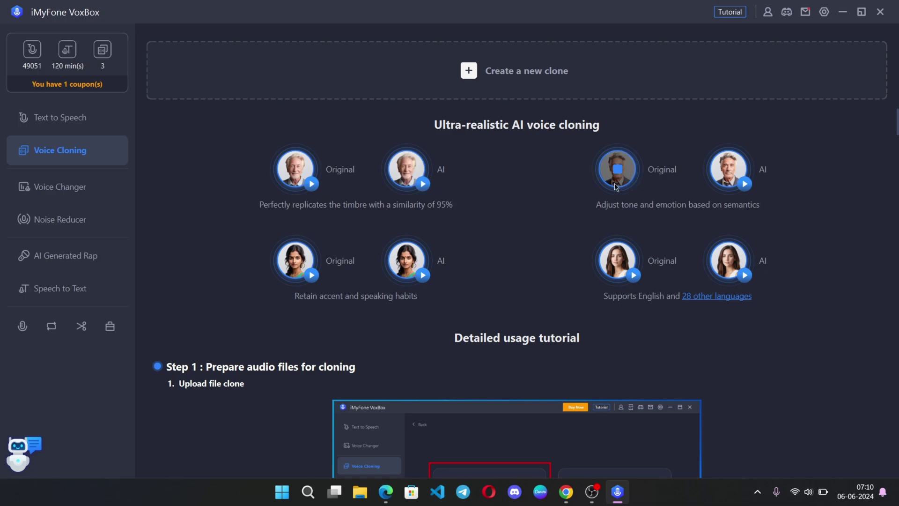
click(295, 260)
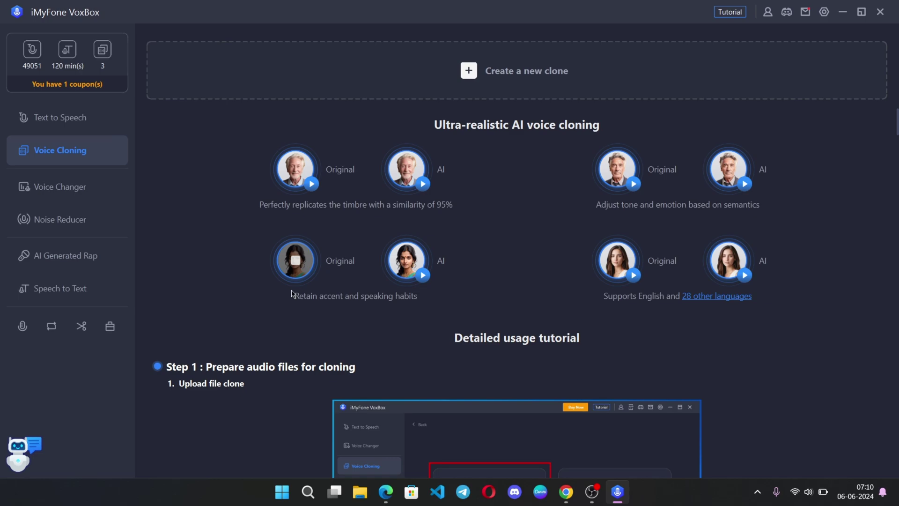
click(617, 261)
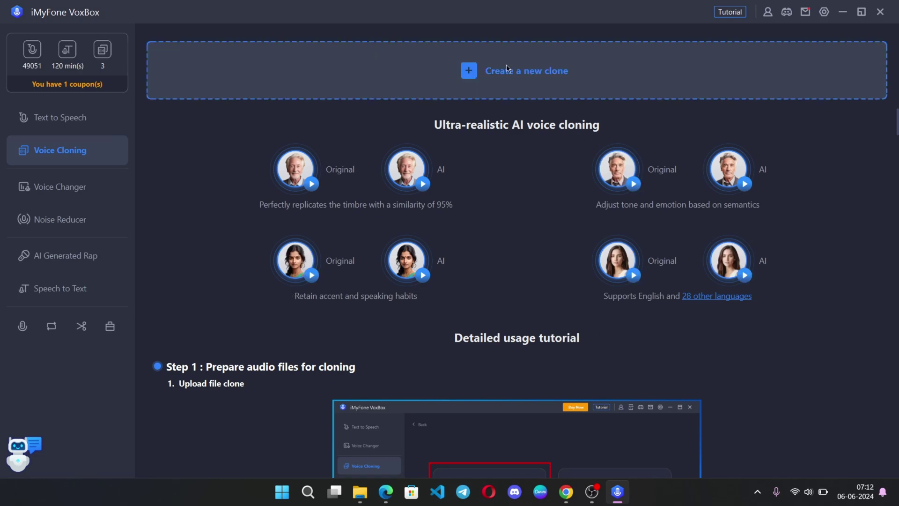
Clone a voice from uploaded mwtb_sample.mp3, preview Cloned Voice 1, and save it as User Voice3.
click(465, 83)
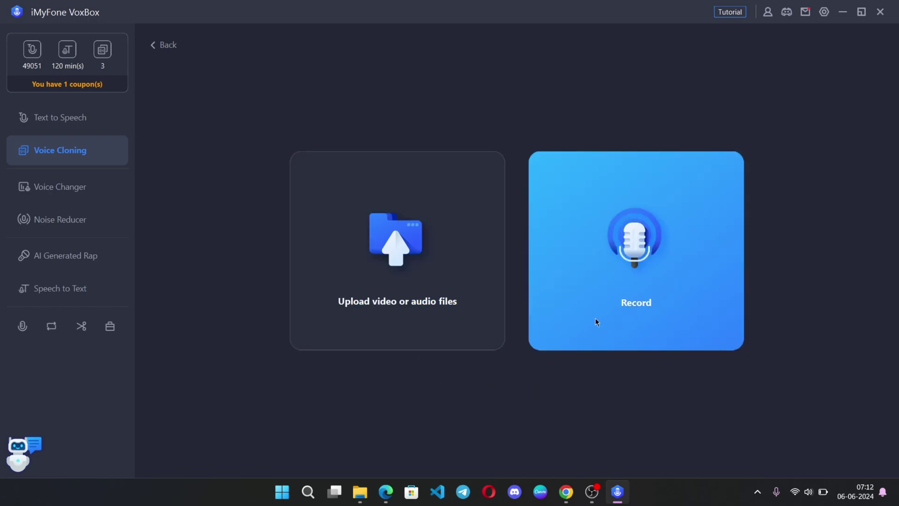
click(406, 261)
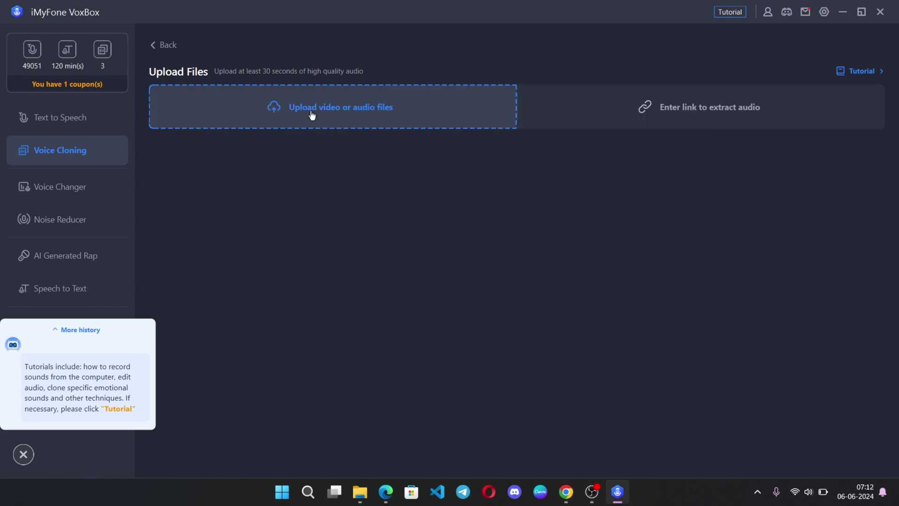
click(312, 106)
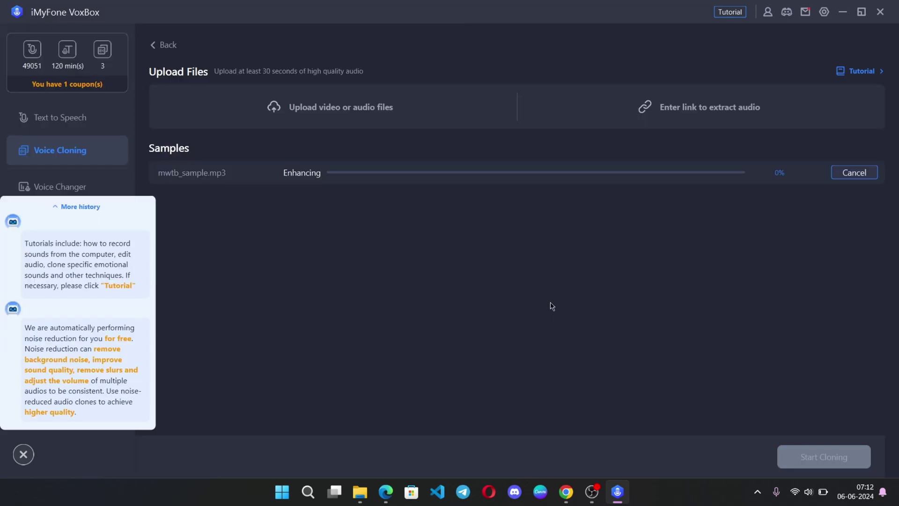
click(61, 208)
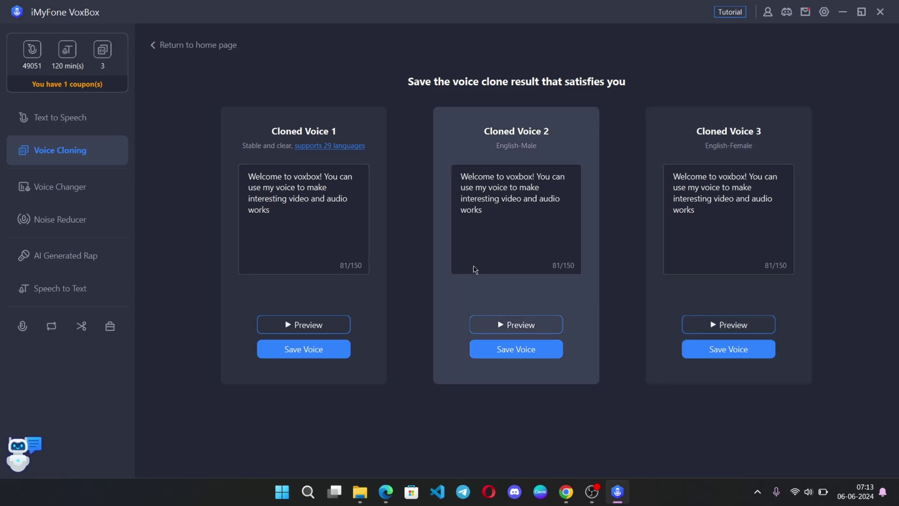
click(303, 324)
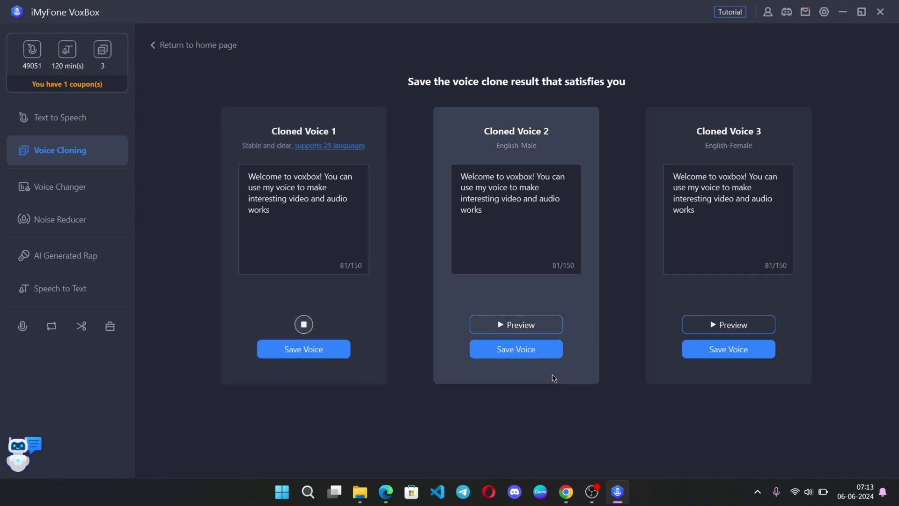
click(303, 349)
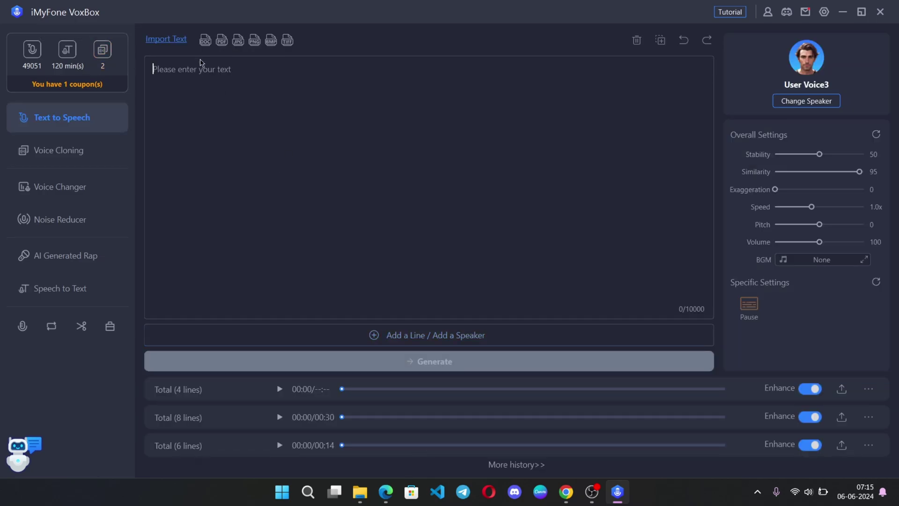
Paste the RGB Tech Artificial Intelligence welcome paragraph into the script box.
text(Artificial Intelligence (AI) refers to the simulation of human intelligence in machines programmed to think, learn, and solve problems. AI systems can perform tasks such as speech recognition, decision-making, language translation, and visual perception. AI technologies range from simple algorithms to complex neural networks and are used in various applications, including healthcare, finance, automotive, and entertainment. The goal of AI is to create systems that can function intelligently and independently, enhancing human capabilities and improving efficiency across many domains.)
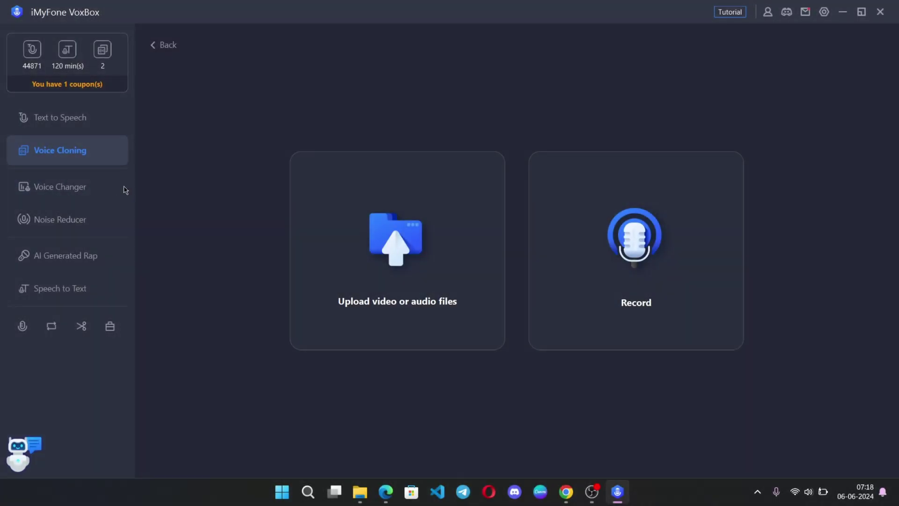
Visit the Voice Changer tool, then move on to Speech to Text.
click(59, 186)
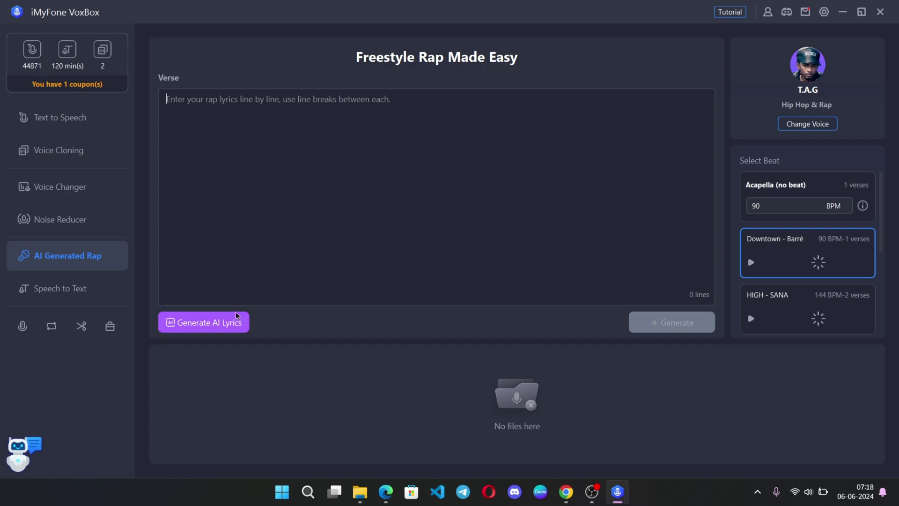
click(62, 289)
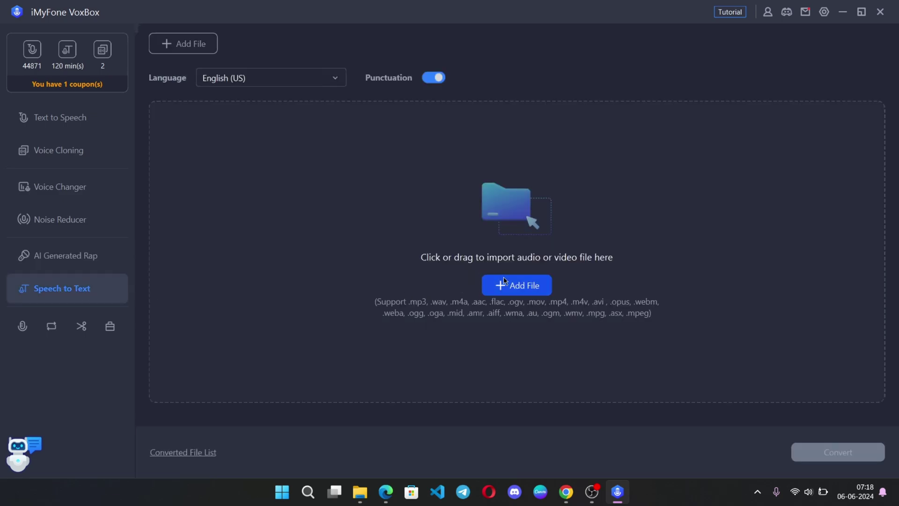